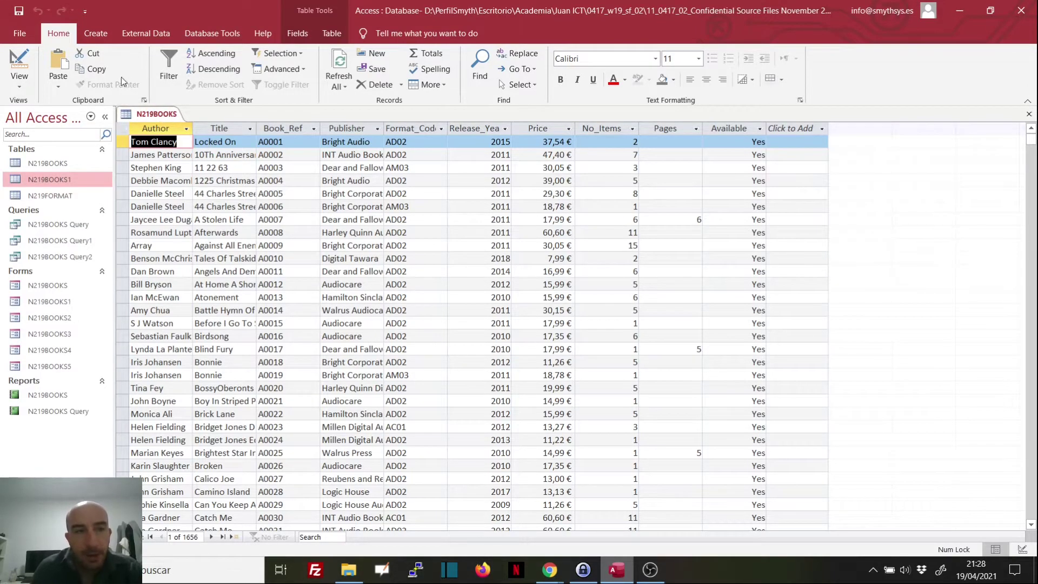
Import the text file N219BOOKS.csv into a new table and open the import wizard.
click(129, 33)
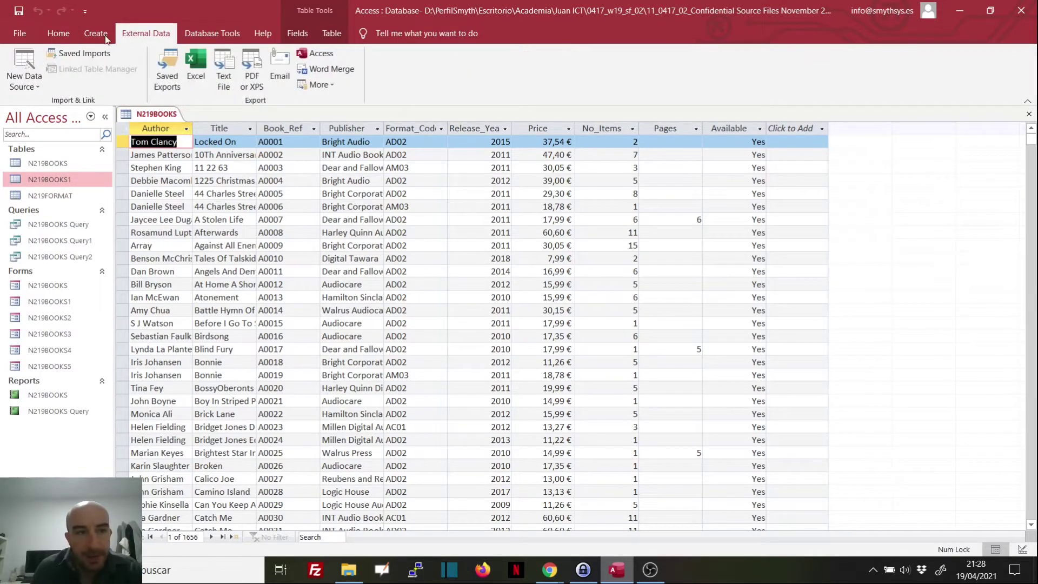
click(22, 83)
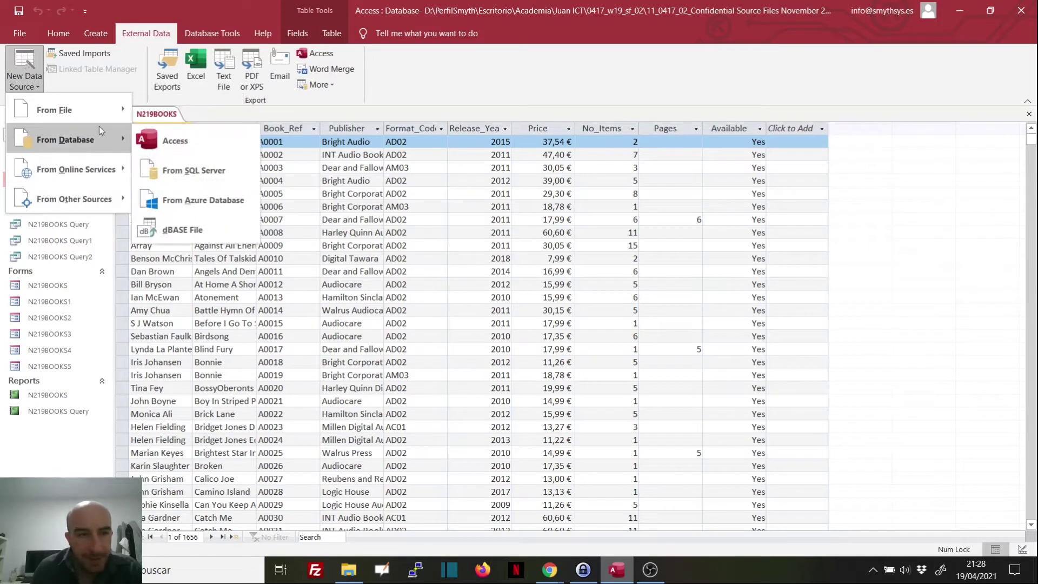
mouse_move(54, 110)
click(160, 201)
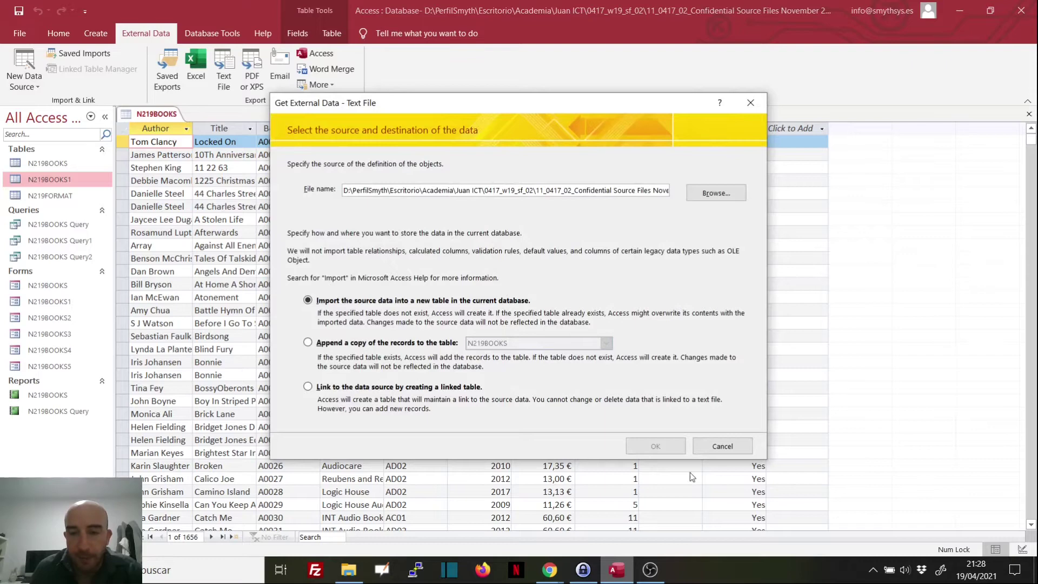
click(713, 195)
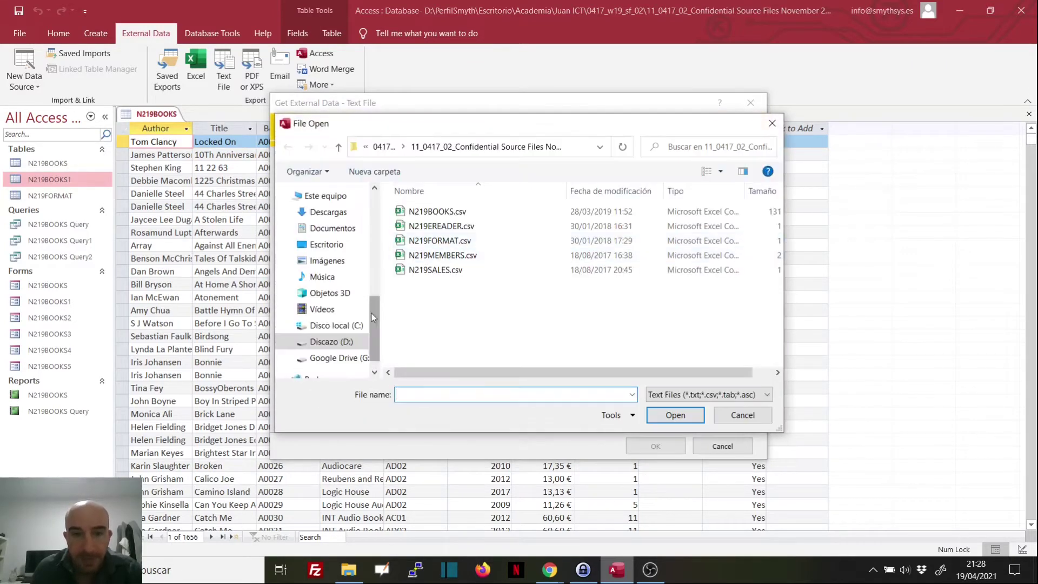
click(436, 213)
click(674, 416)
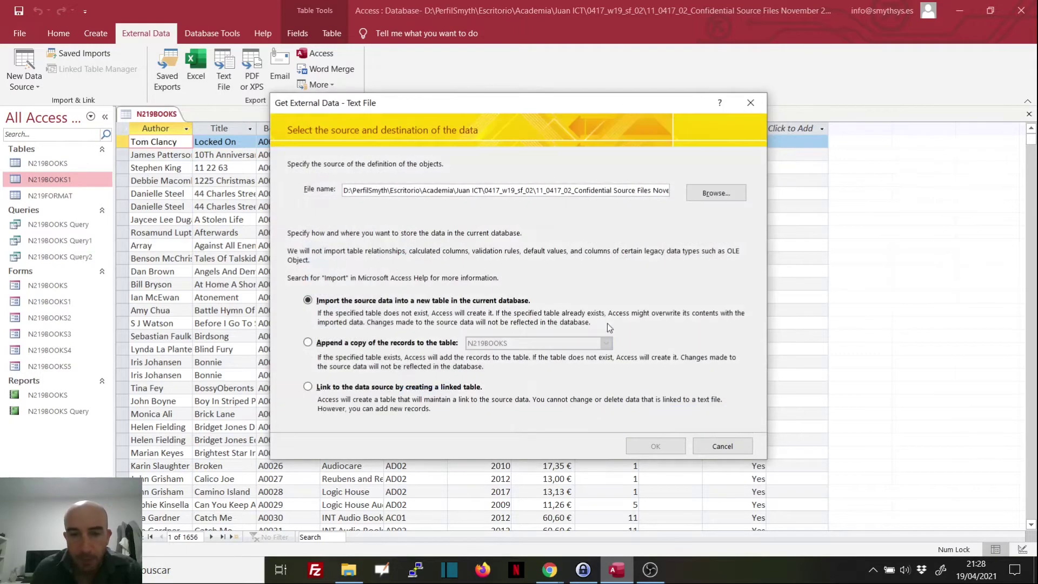
click(657, 446)
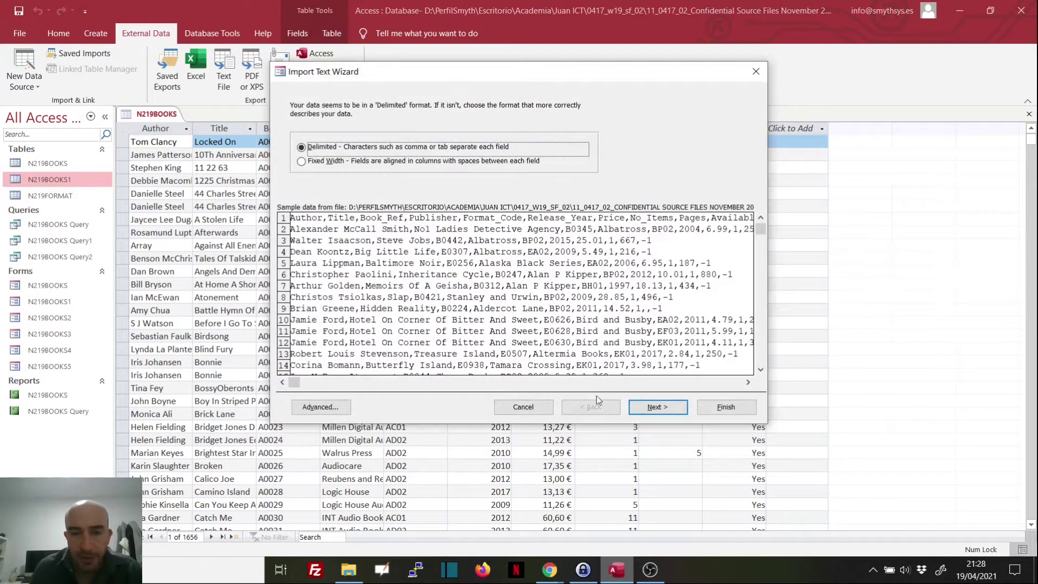
Review the advanced import settings, then import as comma-delimited with field names in the first row.
click(329, 410)
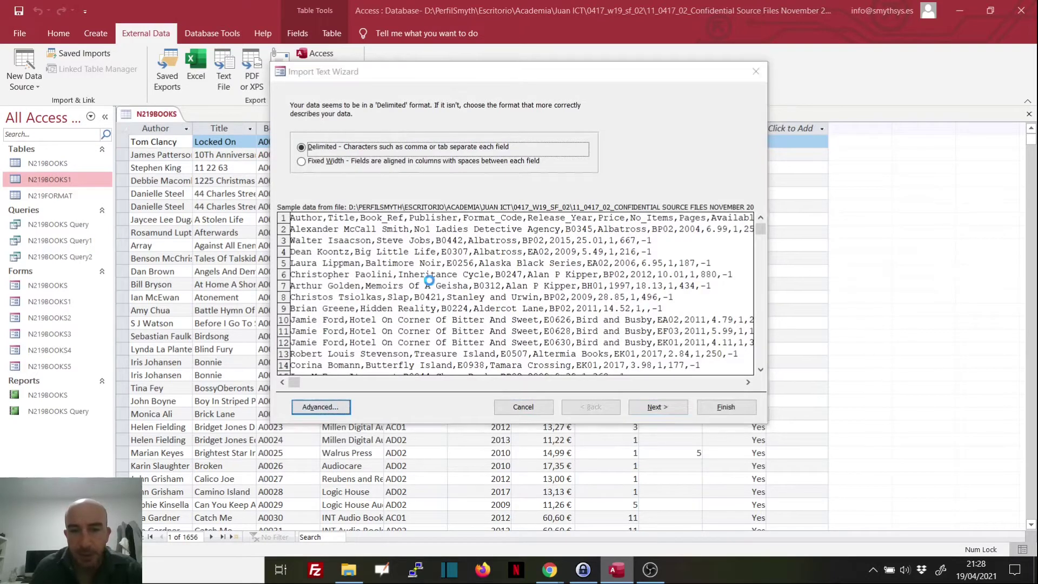
click(574, 241)
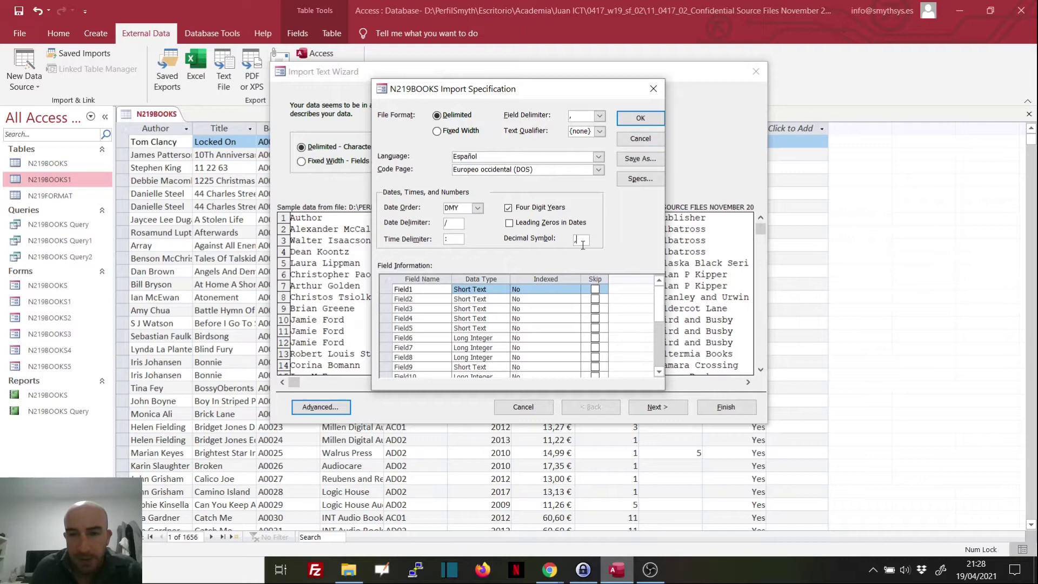
click(640, 118)
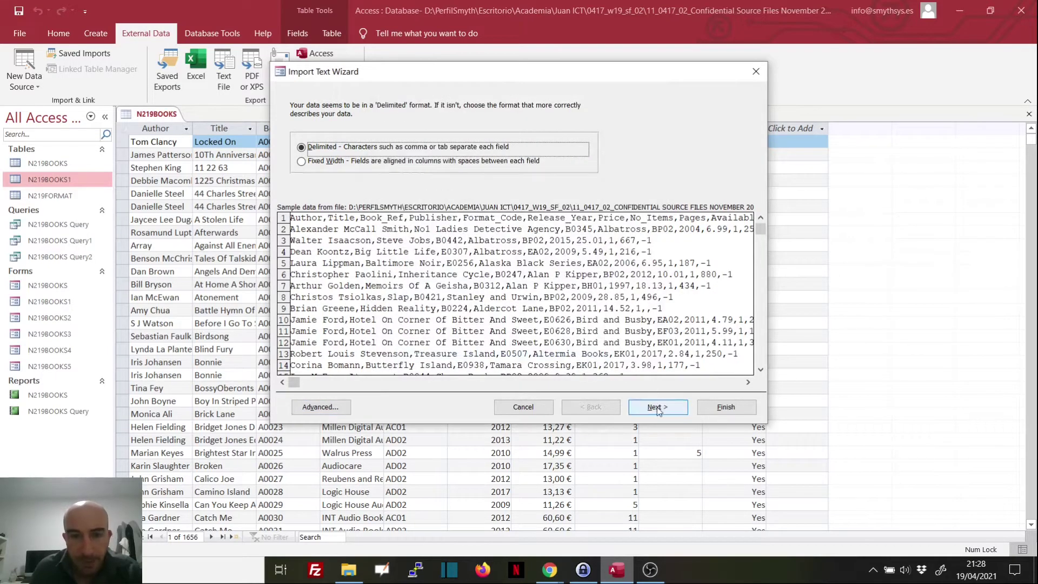
click(656, 406)
click(295, 172)
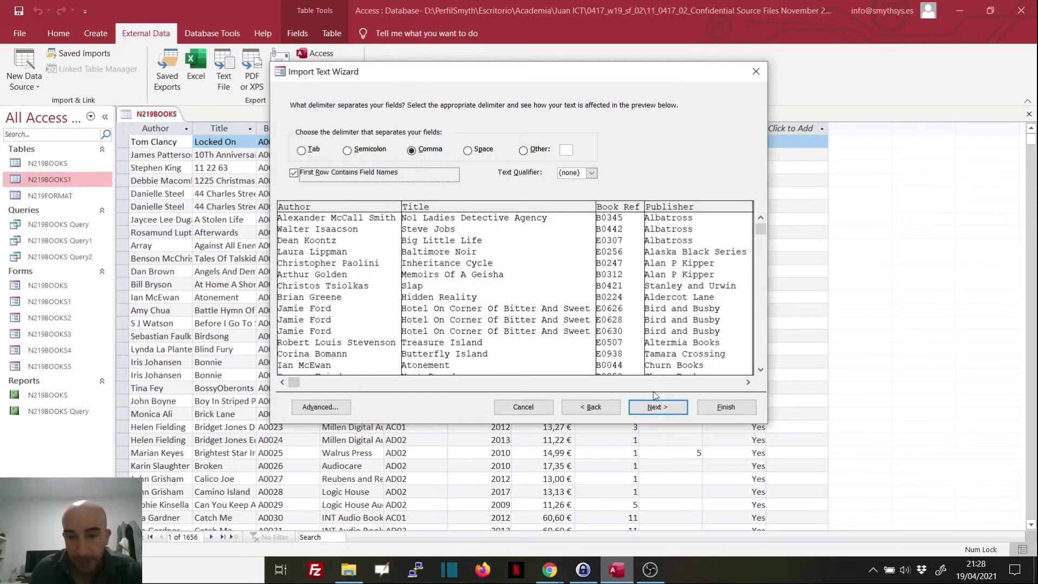
scroll(660, 385, right, 5)
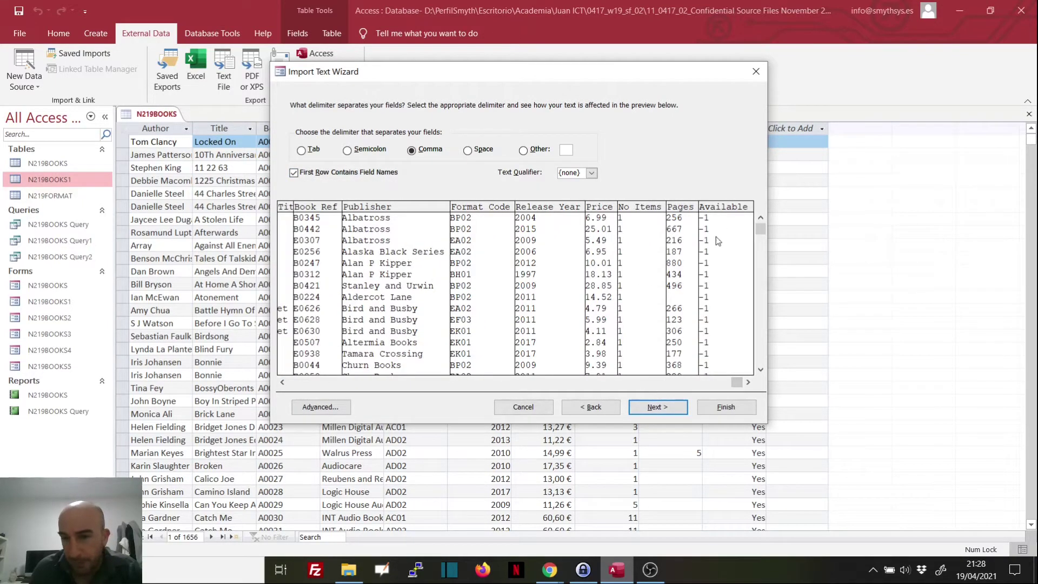
drag(738, 382, 292, 394)
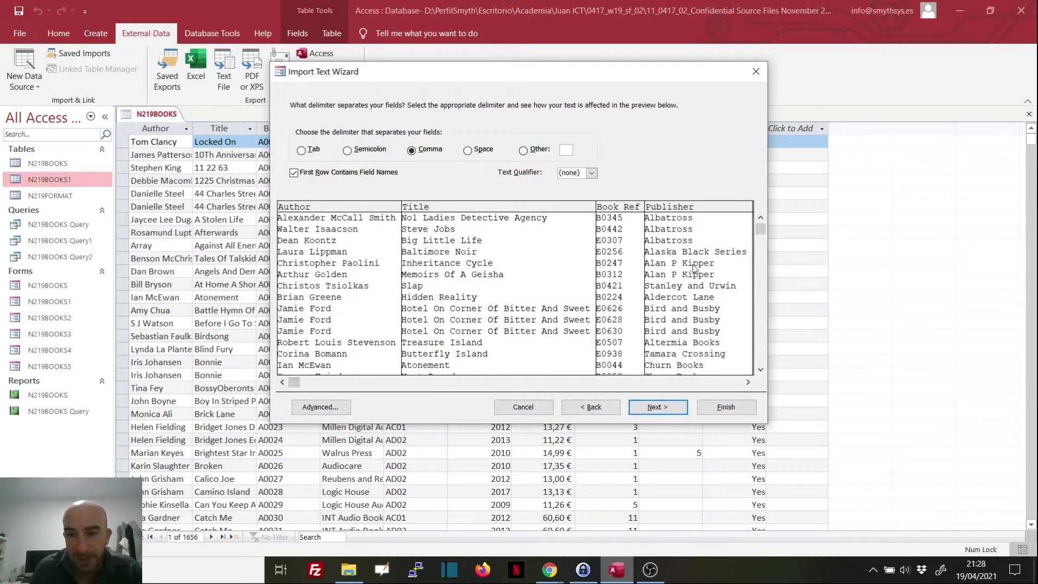
click(661, 414)
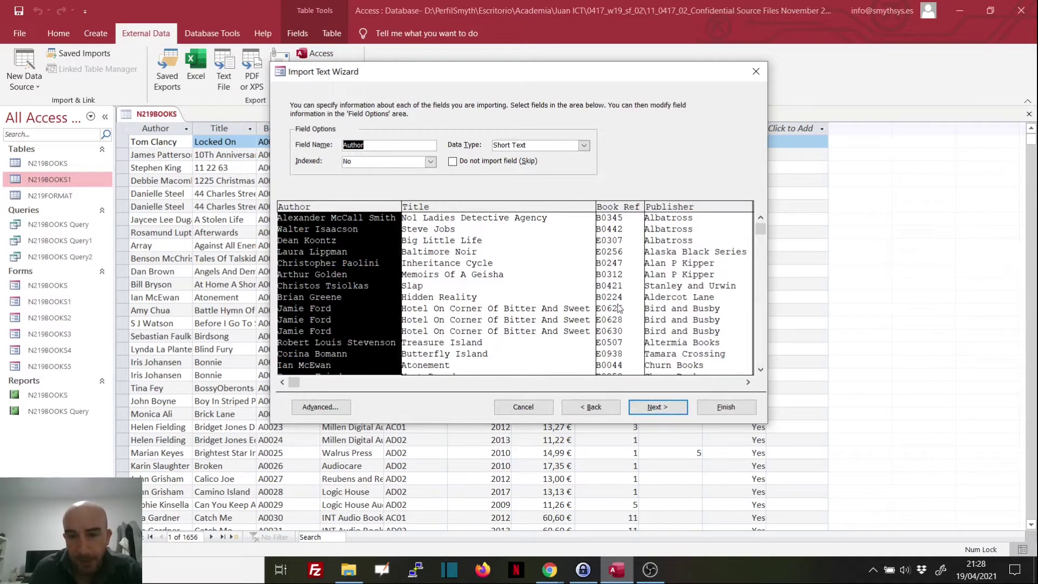
Change the Available field's import data type from Long Integer to Short Text.
click(645, 383)
click(736, 280)
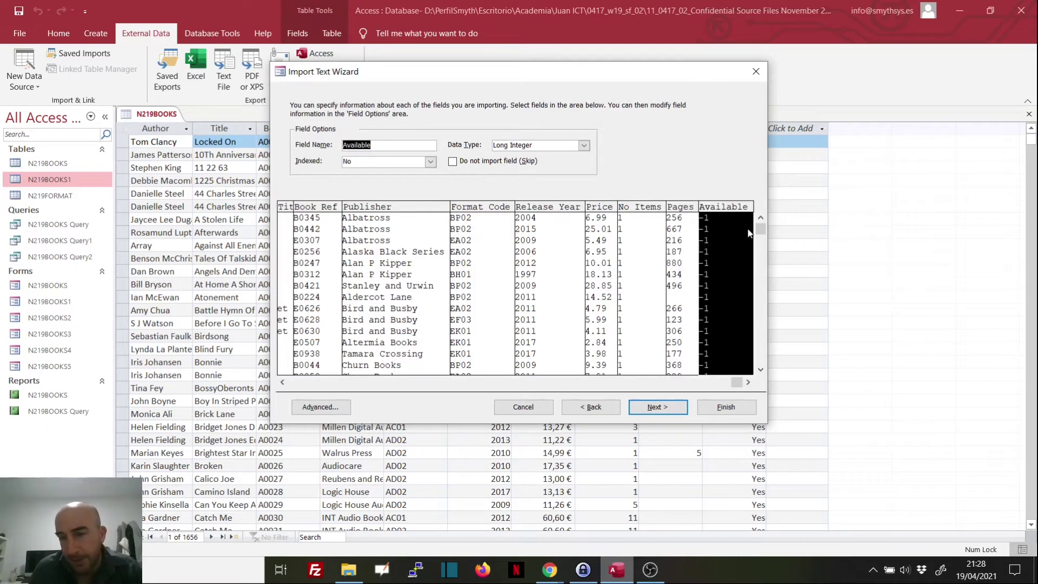
click(584, 145)
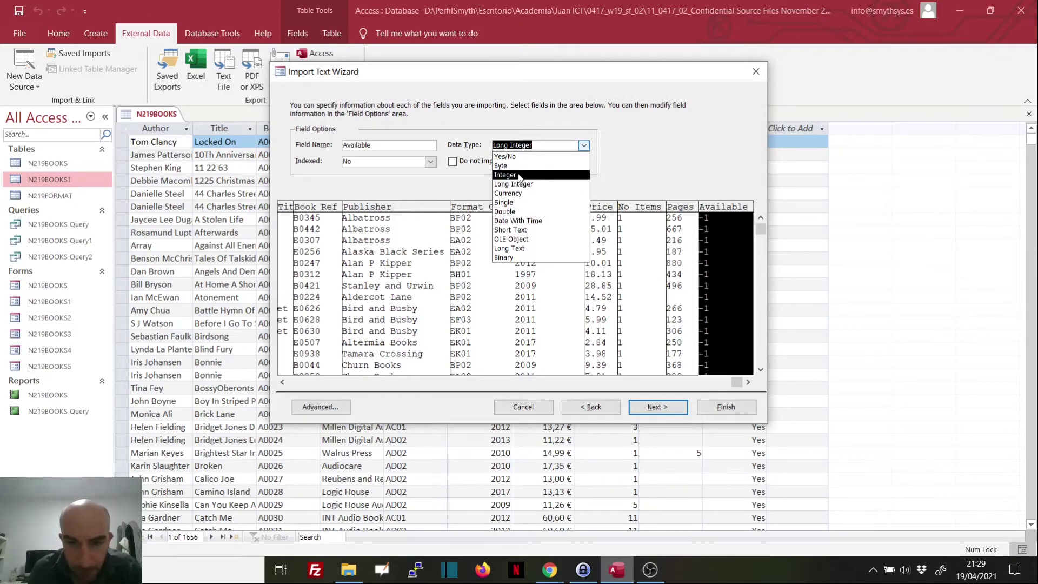
click(531, 232)
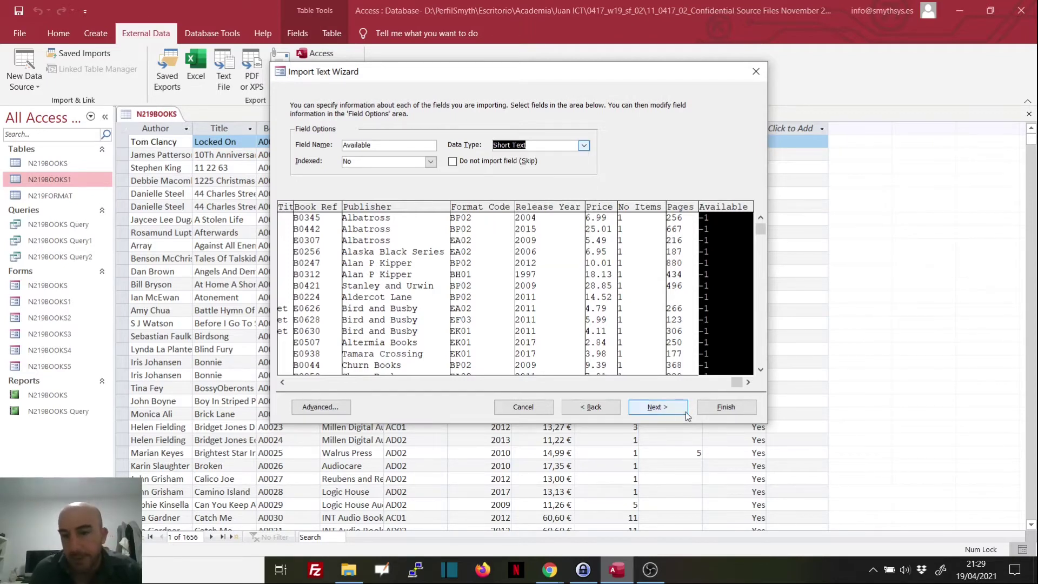
click(663, 412)
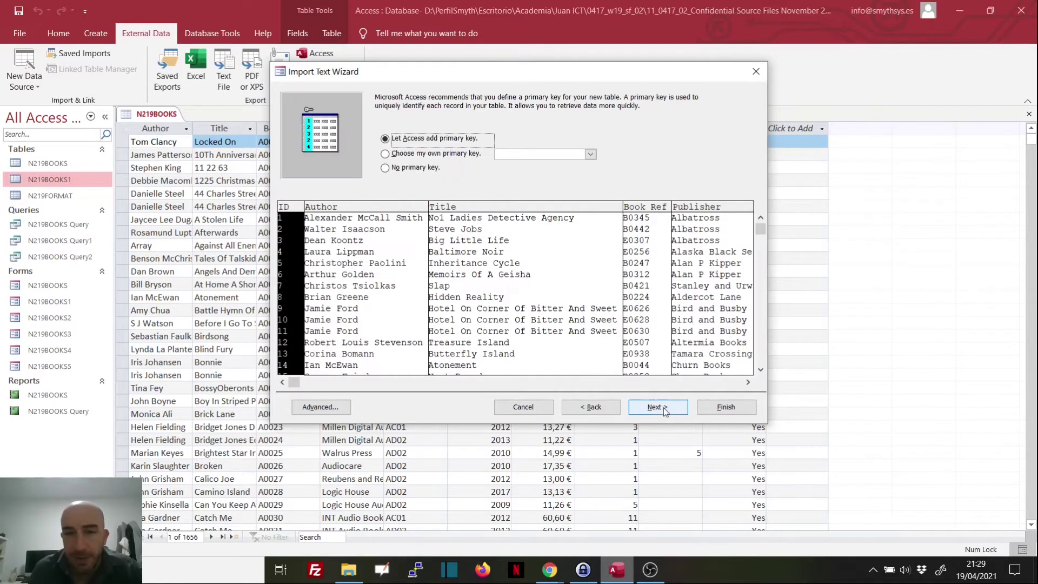
Finish the import as N219BOOKS1 with Book_Ref as primary key, then open Design View.
click(453, 155)
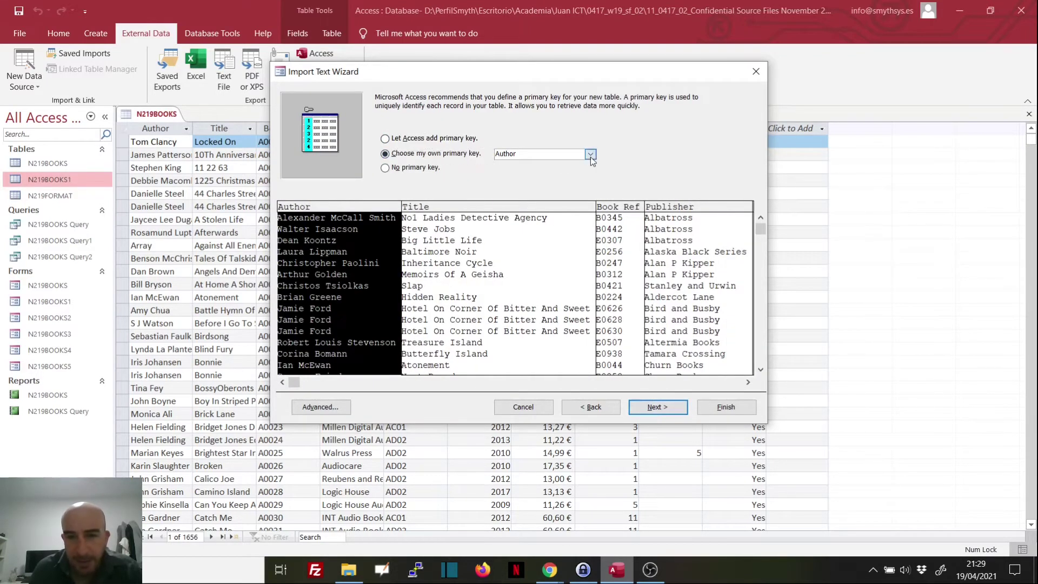
click(591, 154)
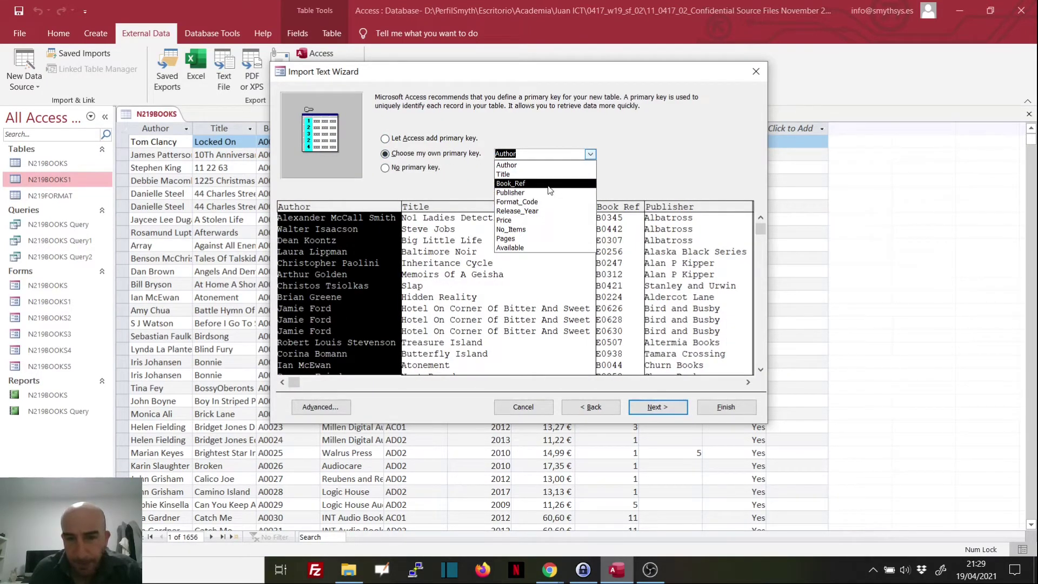
click(549, 191)
click(656, 406)
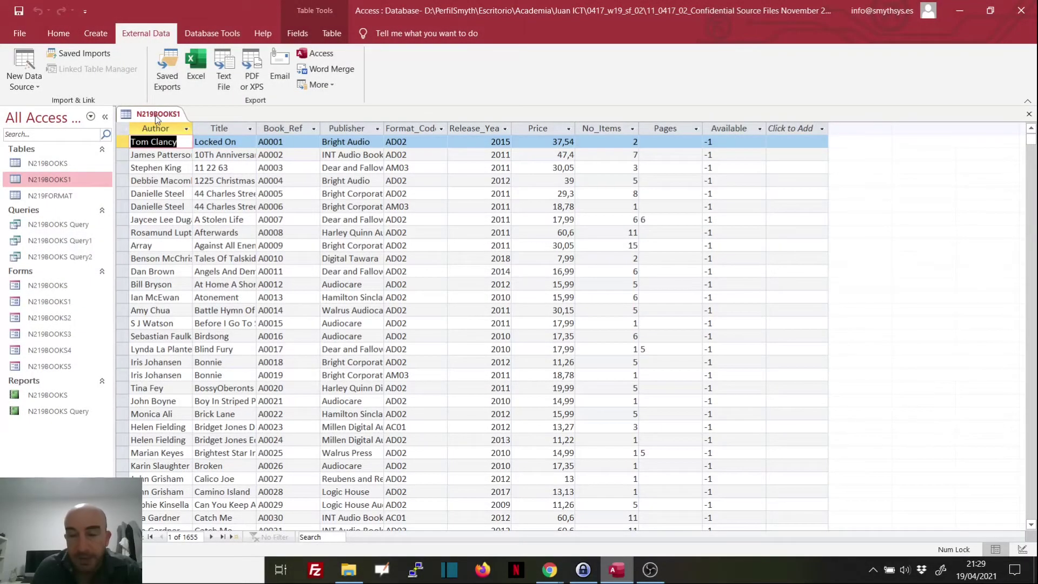
right_click(157, 119)
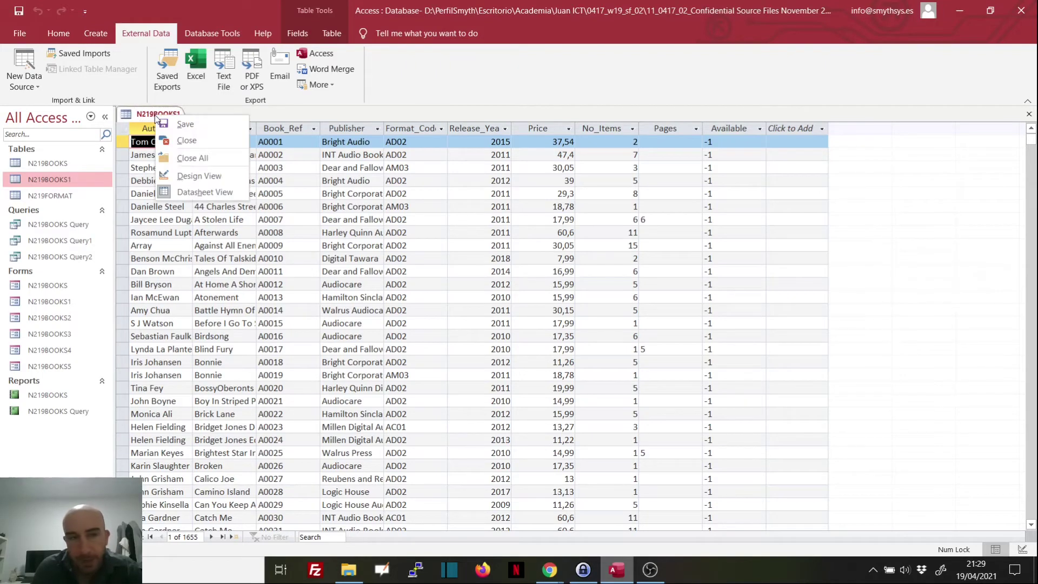
click(174, 168)
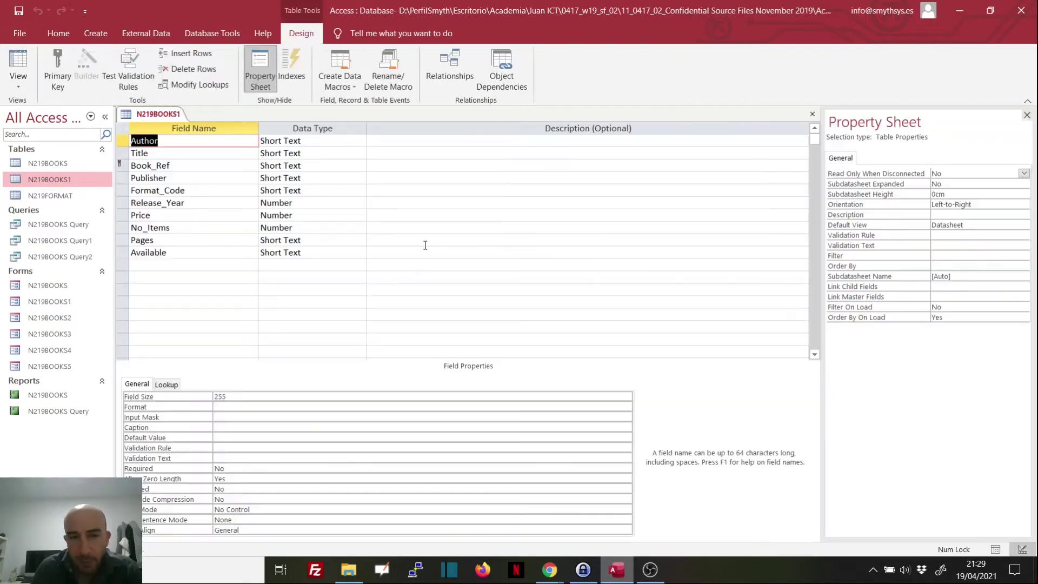
Change the Available field's data type to Yes/No.
click(266, 252)
click(360, 252)
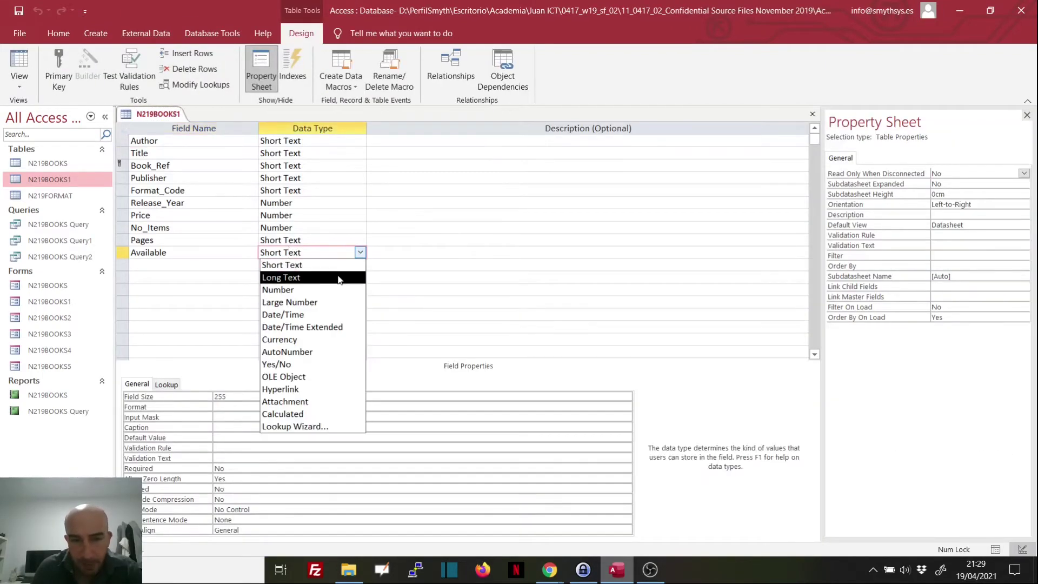
click(325, 365)
Switch to Datasheet View, saving the table and accepting the possible data-loss warning.
right_click(170, 119)
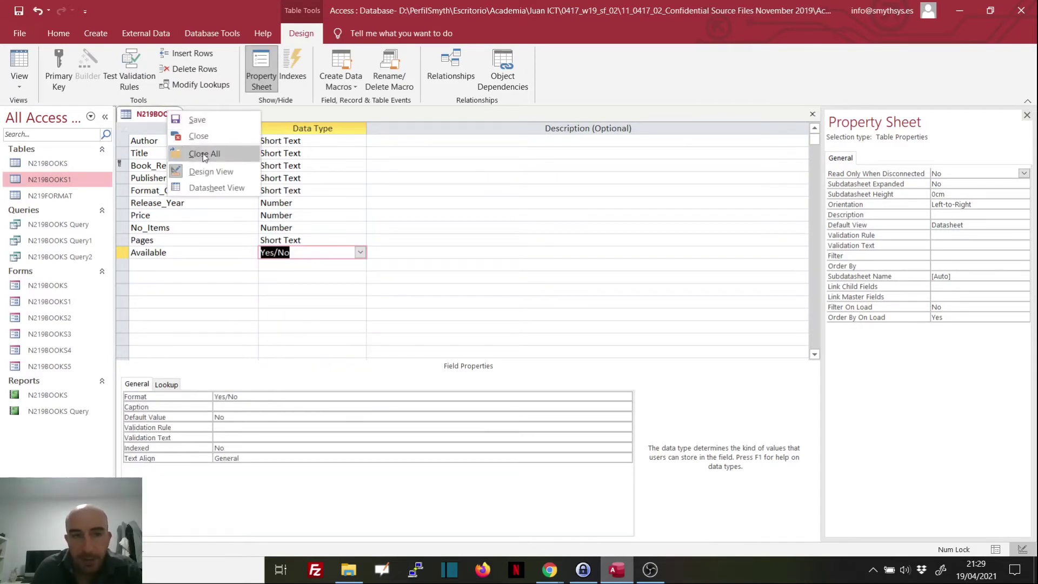
click(203, 189)
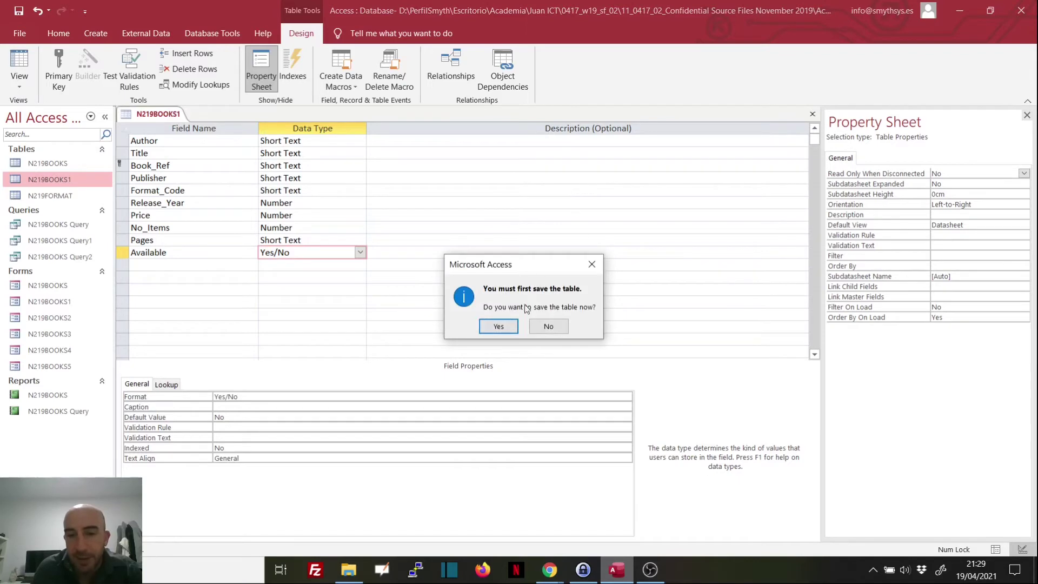
click(498, 326)
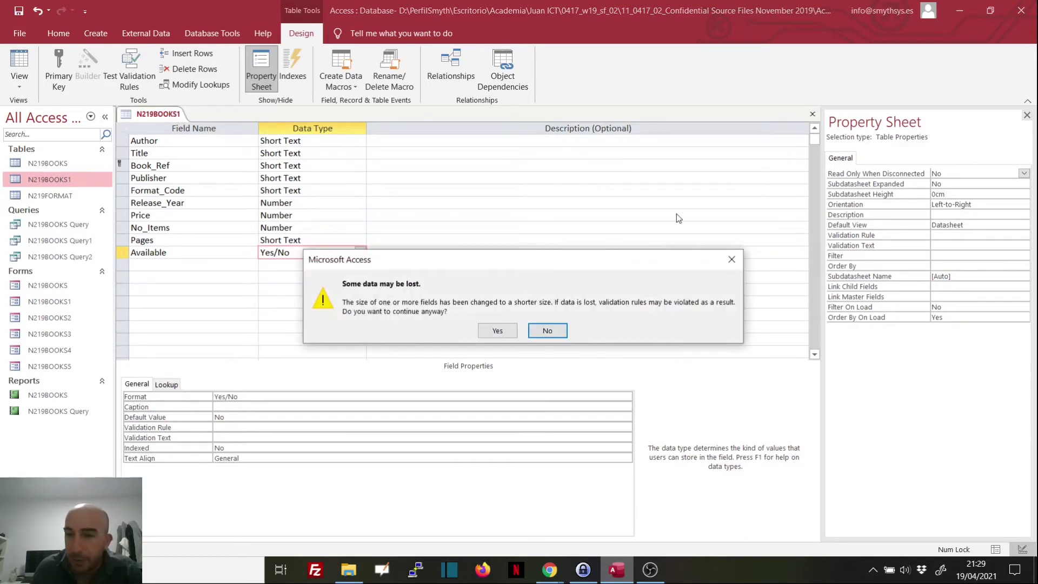
click(497, 331)
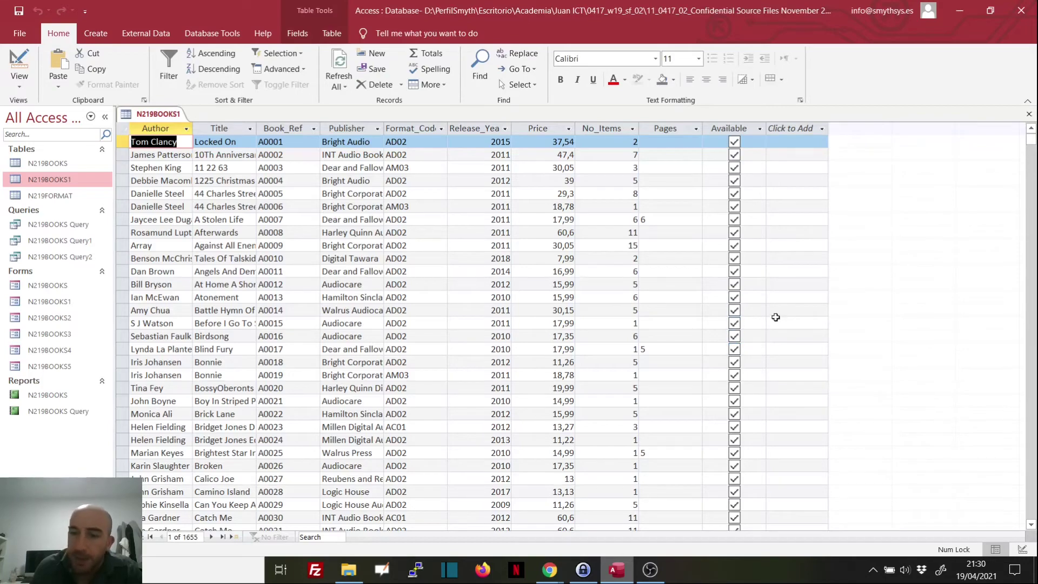
scroll(776, 313, down, 7)
scroll(776, 314, down, 6)
scroll(765, 309, up, 5)
scroll(746, 312, up, 8)
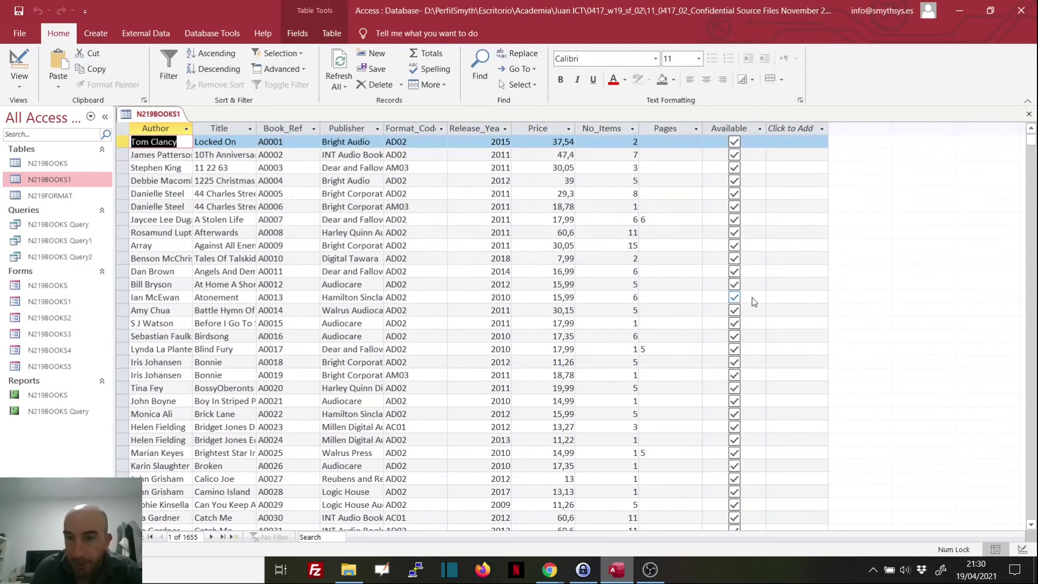
In Design View, set the Available field's Lookup Display Control to Text Box.
right_click(146, 115)
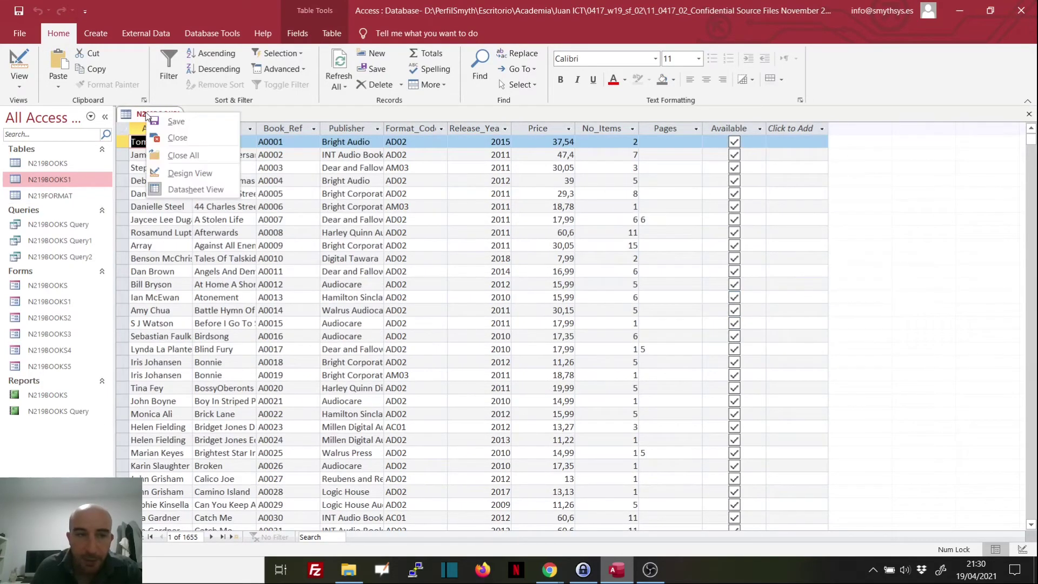
click(190, 173)
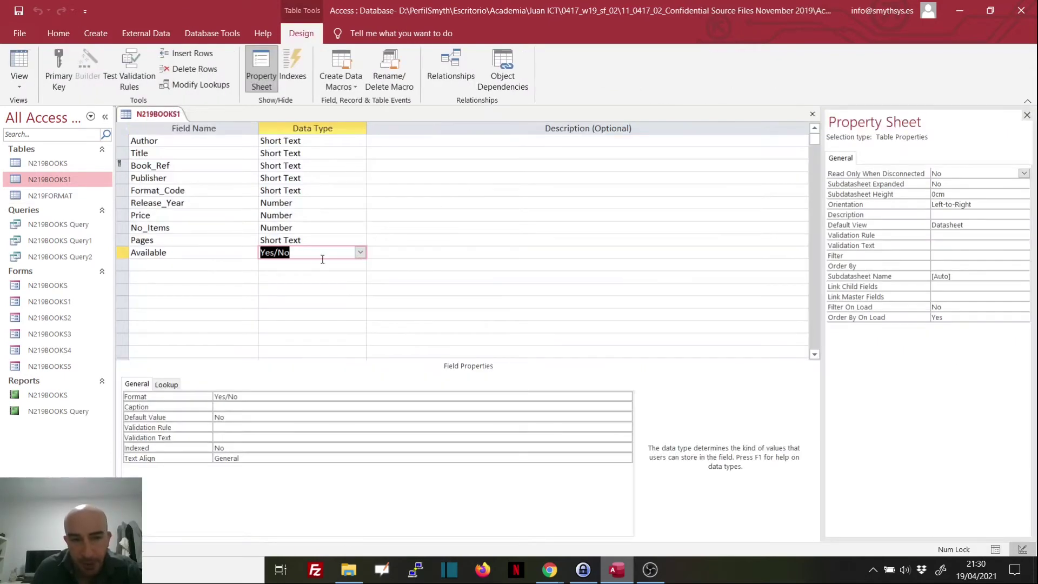
click(313, 250)
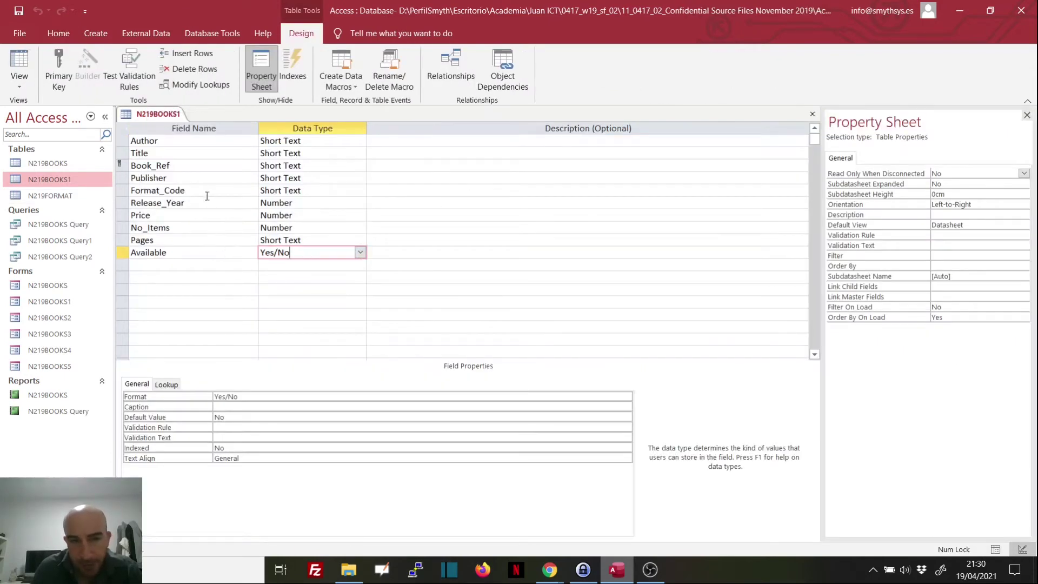
click(169, 384)
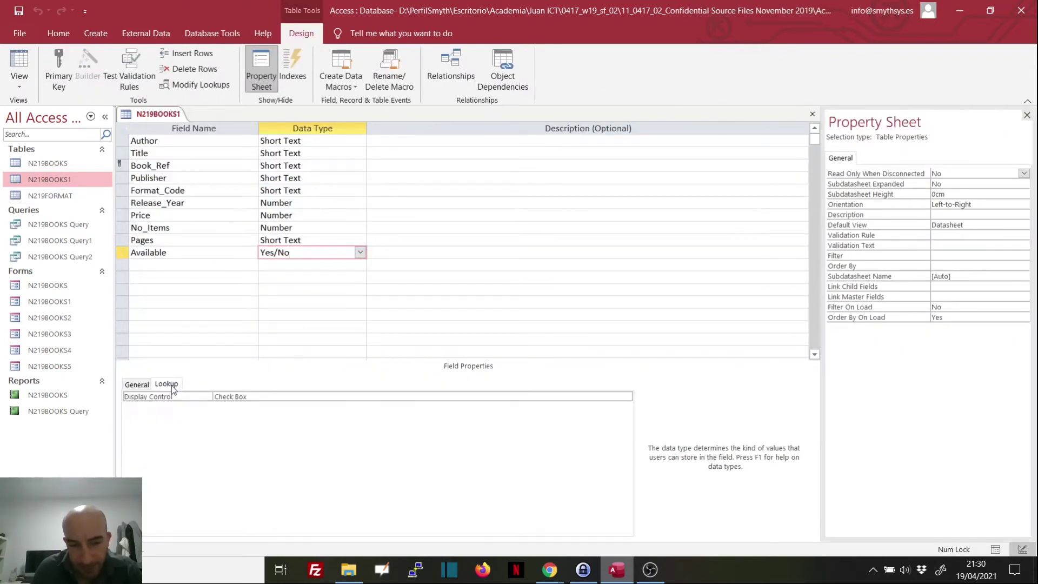
click(286, 397)
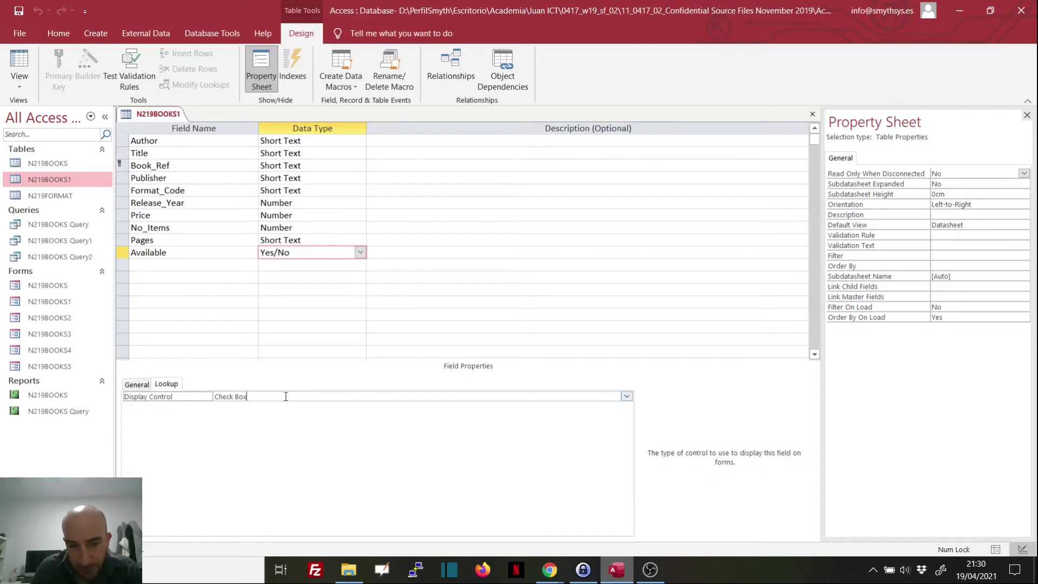
click(627, 396)
click(462, 421)
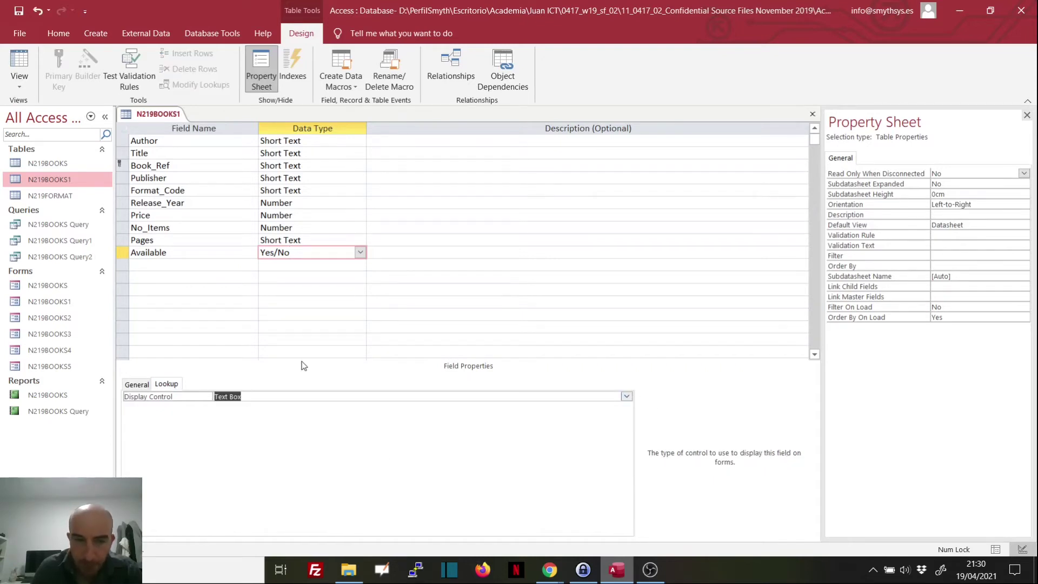
click(302, 341)
Save the table and return to Datasheet View.
right_click(159, 117)
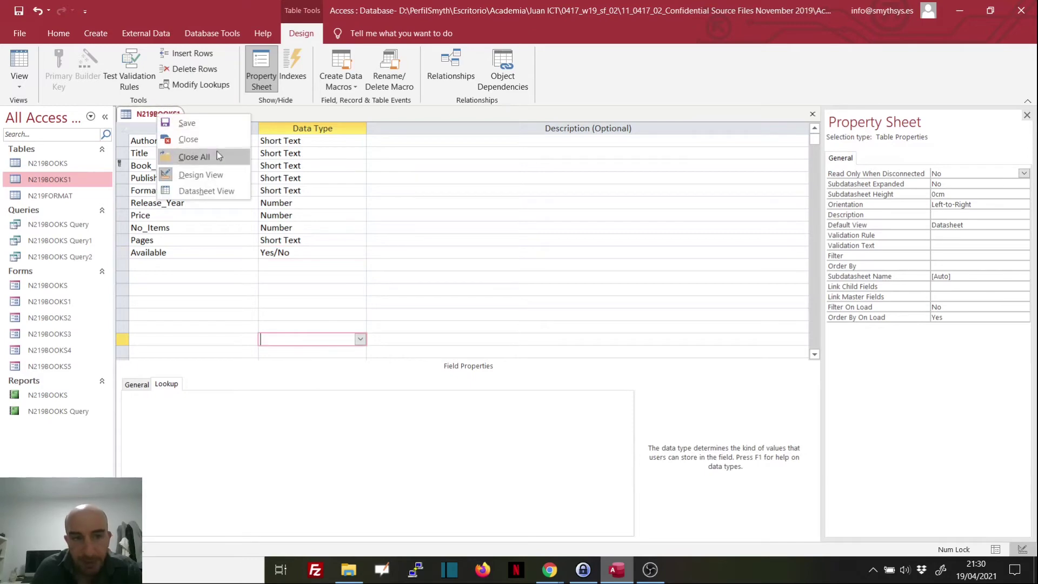
click(205, 192)
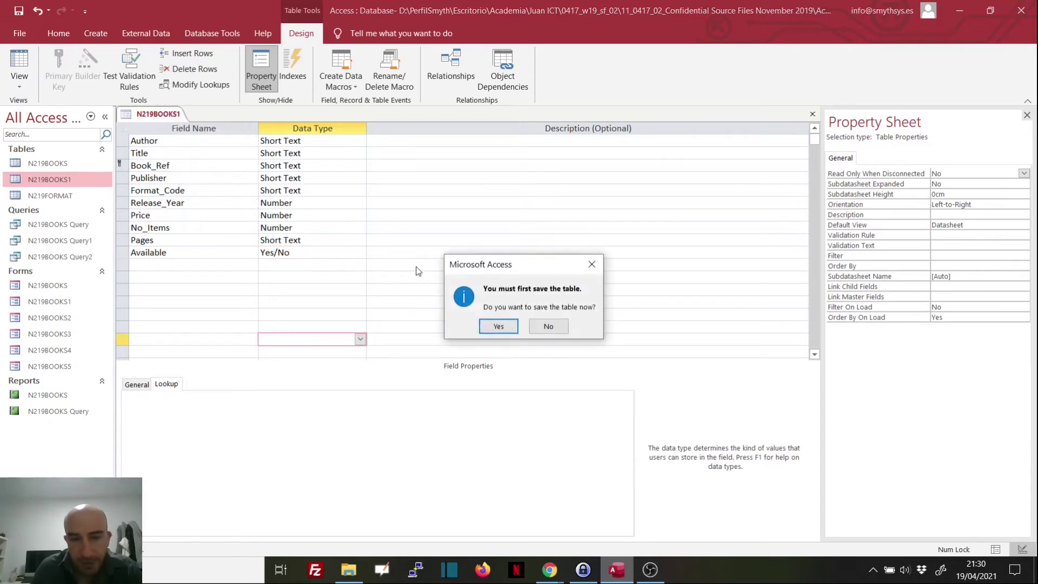
click(498, 327)
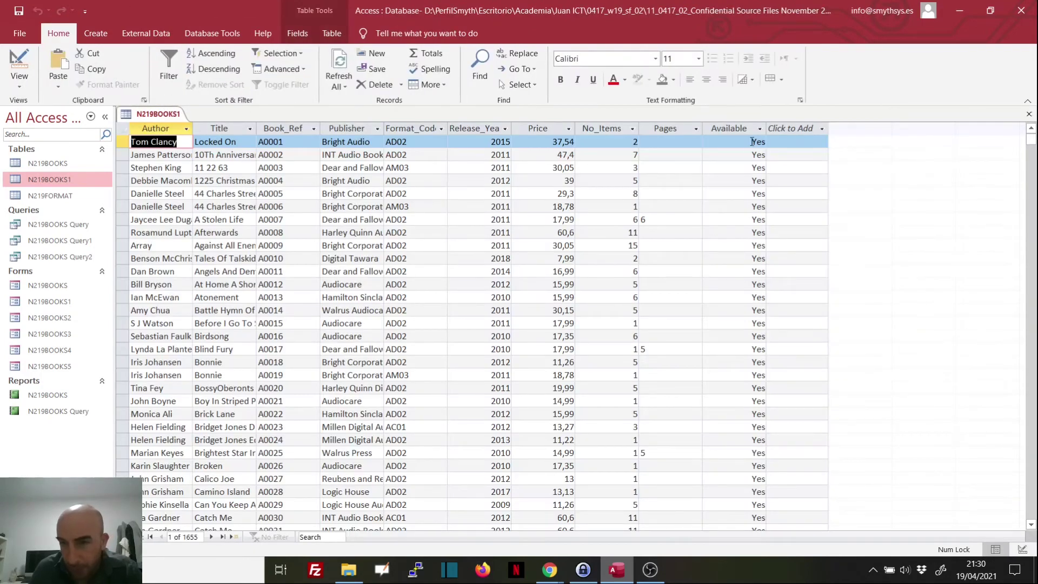
scroll(756, 142, down, 1)
scroll(757, 186, down, 8)
scroll(759, 233, down, 5)
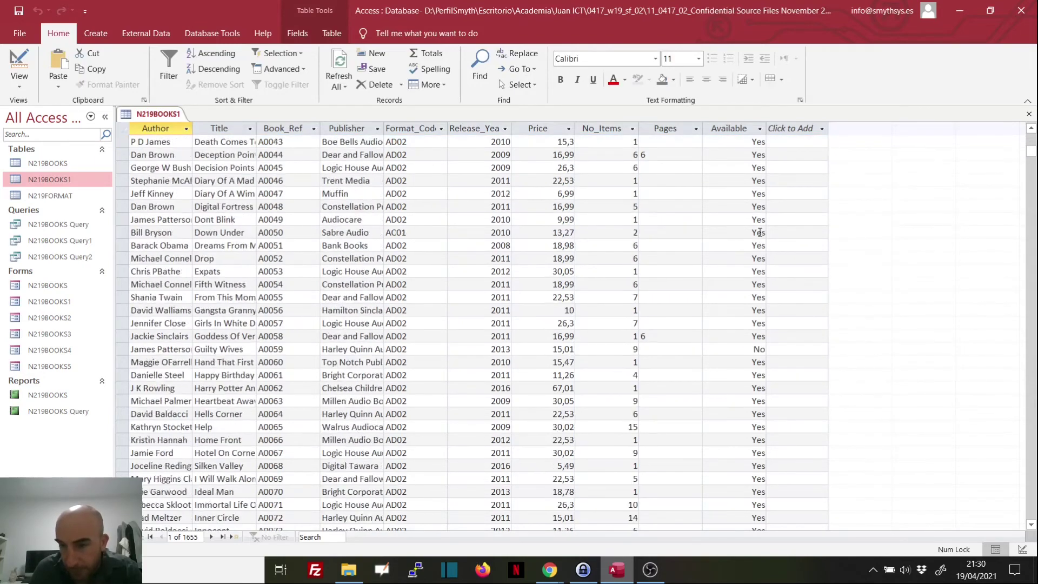
scroll(760, 234, up, 12)
scroll(759, 234, up, 2)
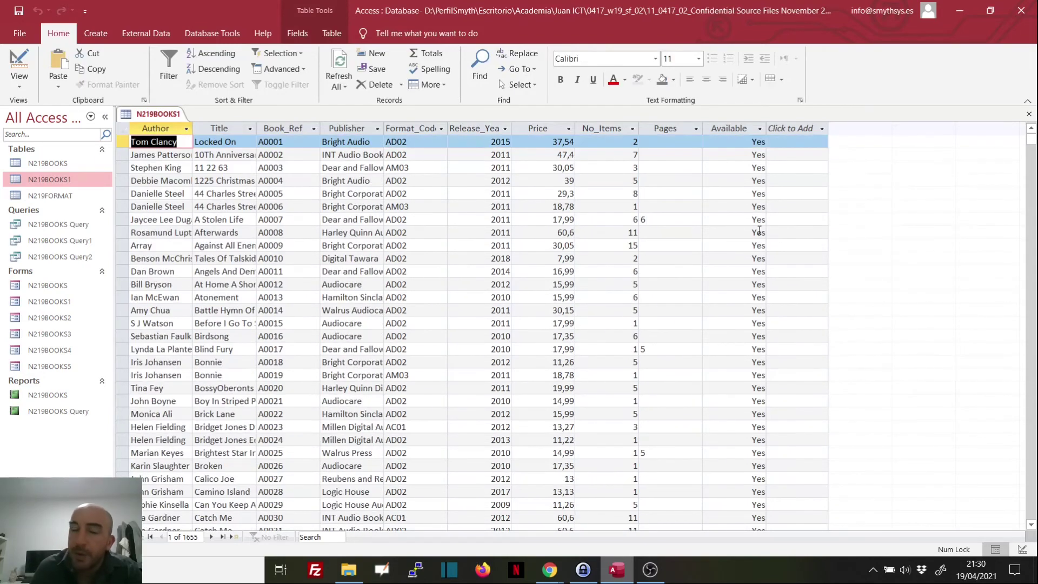
Reopen Design View and confirm the Available field's Display Control remains Text Box.
right_click(156, 117)
click(194, 173)
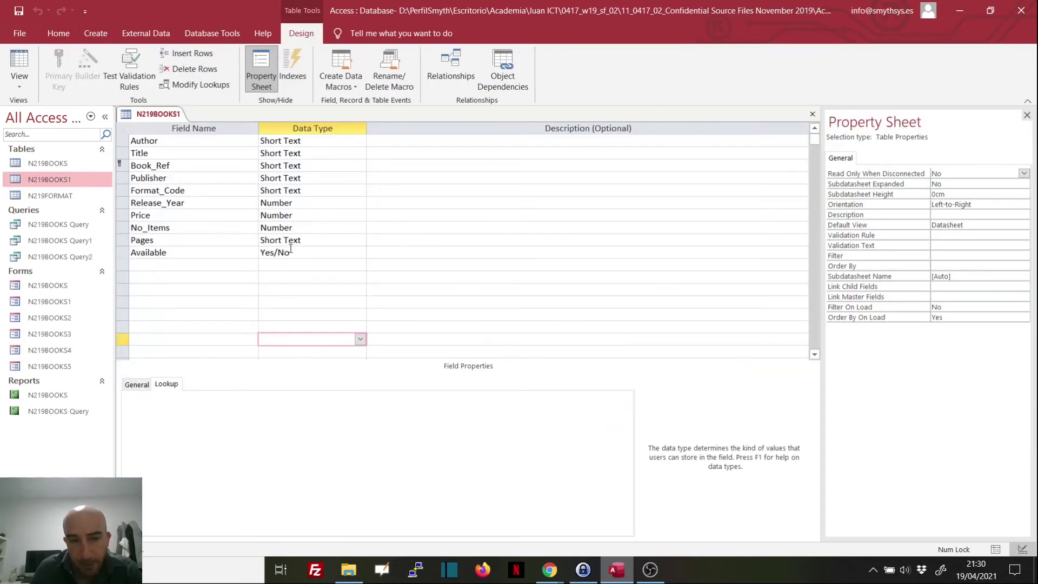
click(290, 252)
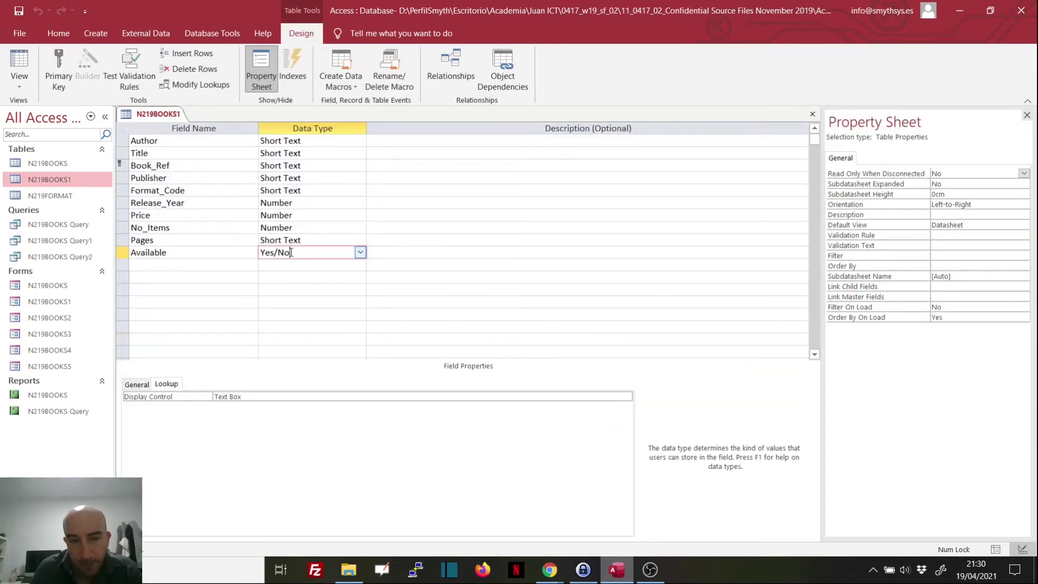
click(167, 385)
click(236, 396)
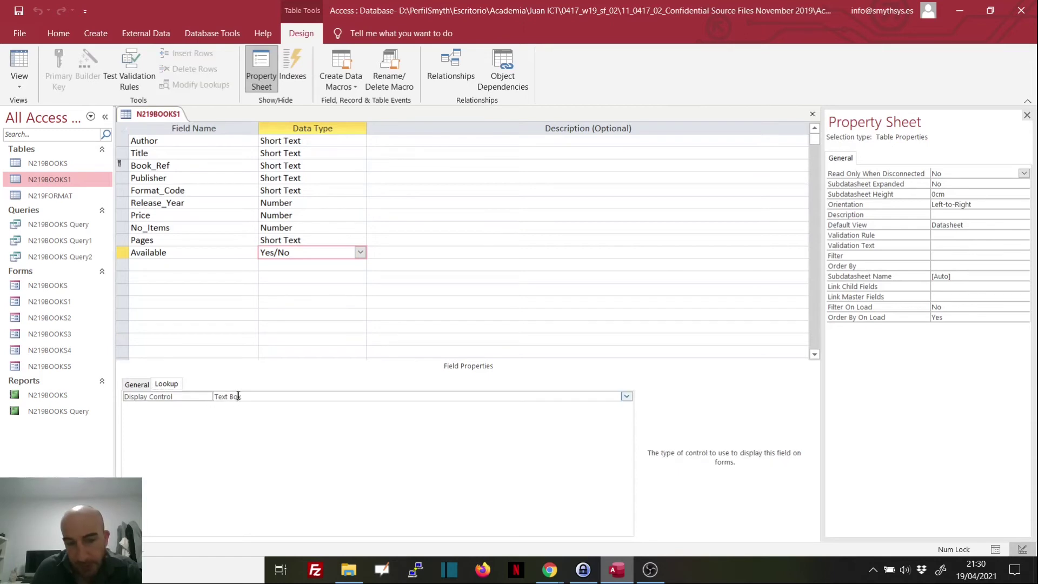
click(627, 397)
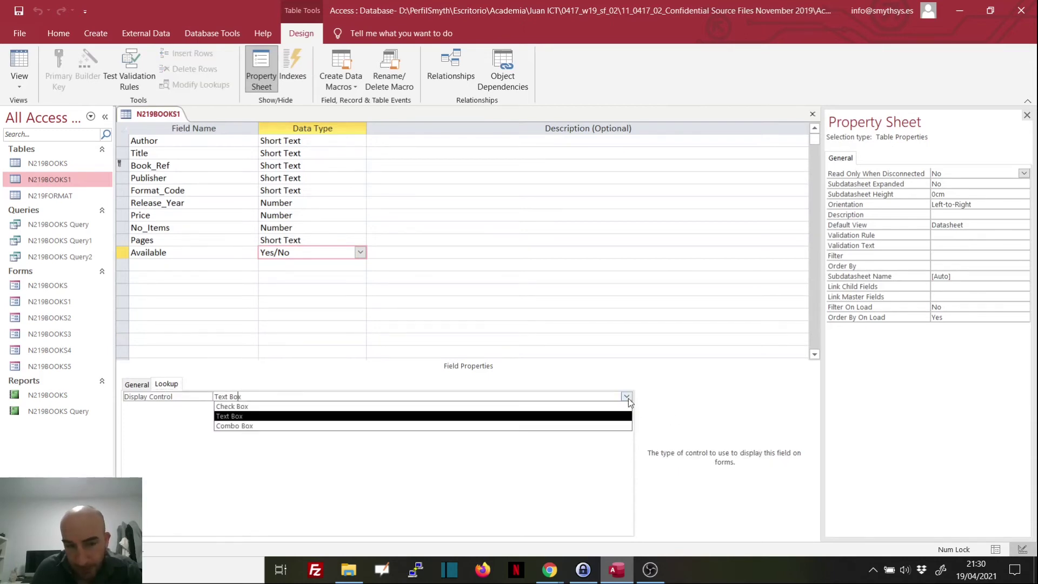
click(627, 398)
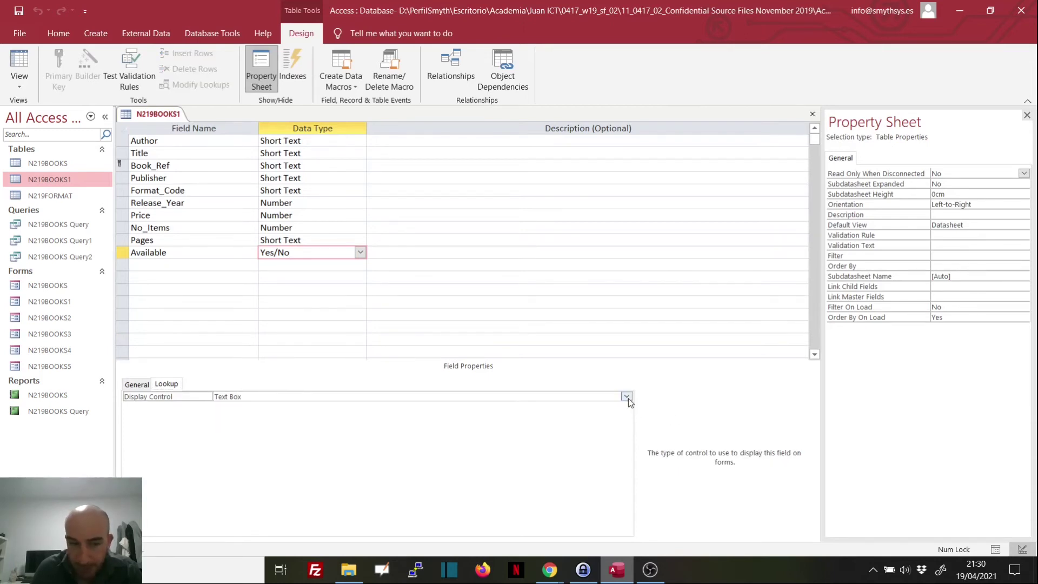
Set the Available field's Format to True/False on the General tab.
click(141, 386)
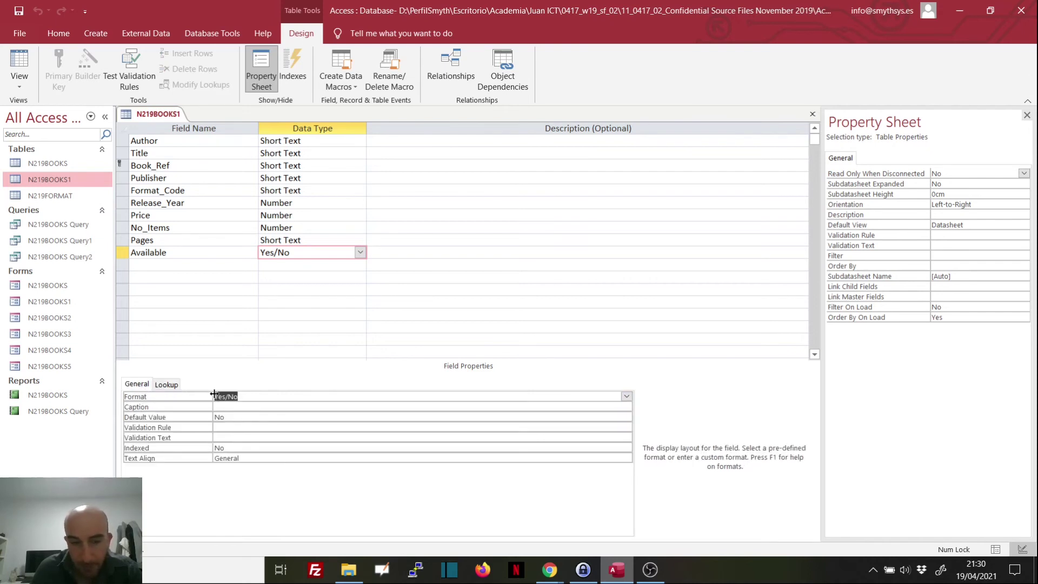
click(627, 396)
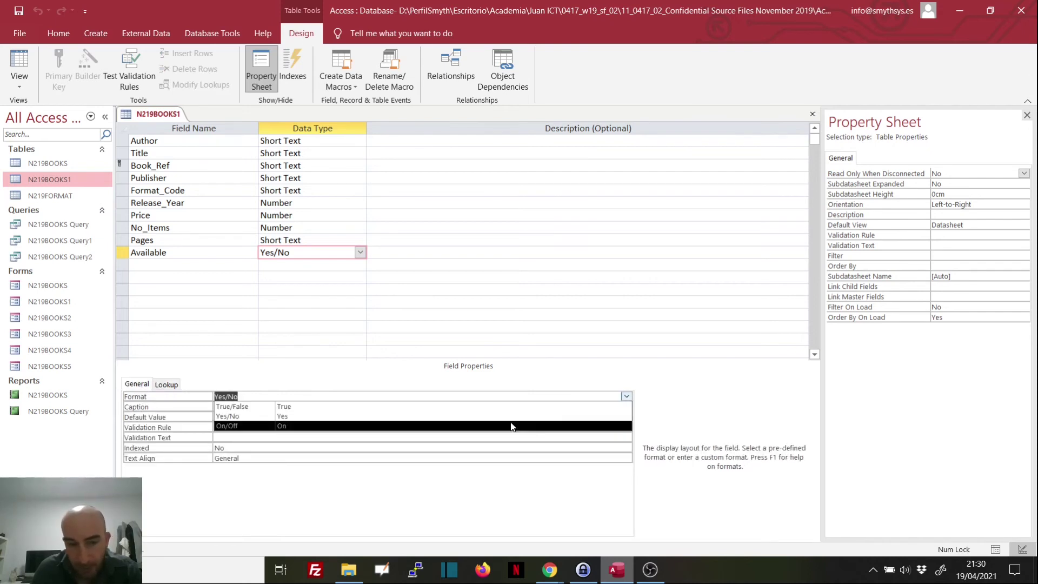
click(507, 408)
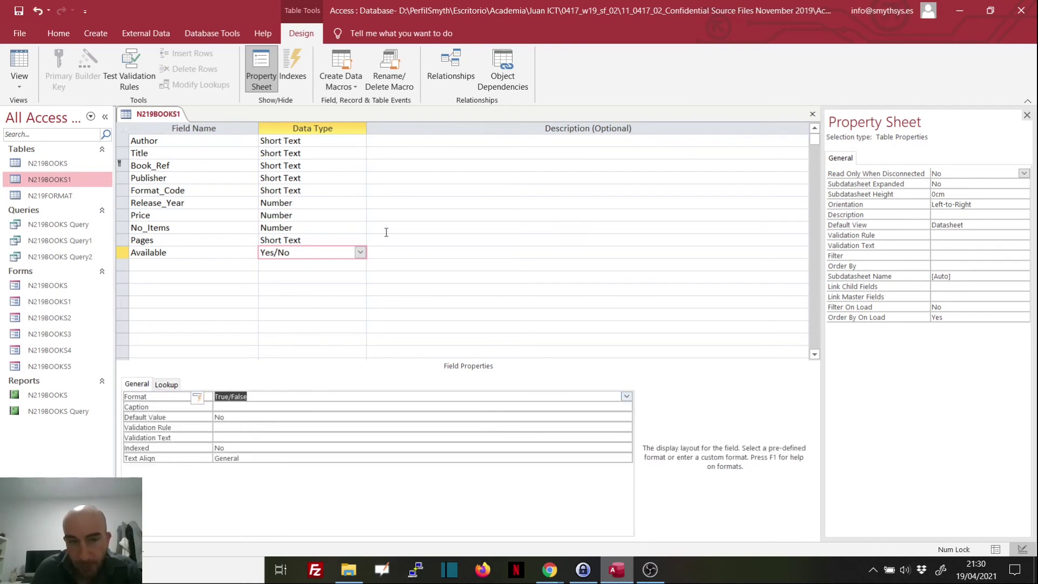
Save the table, check the Available values now read True, then reopen Design View.
right_click(157, 115)
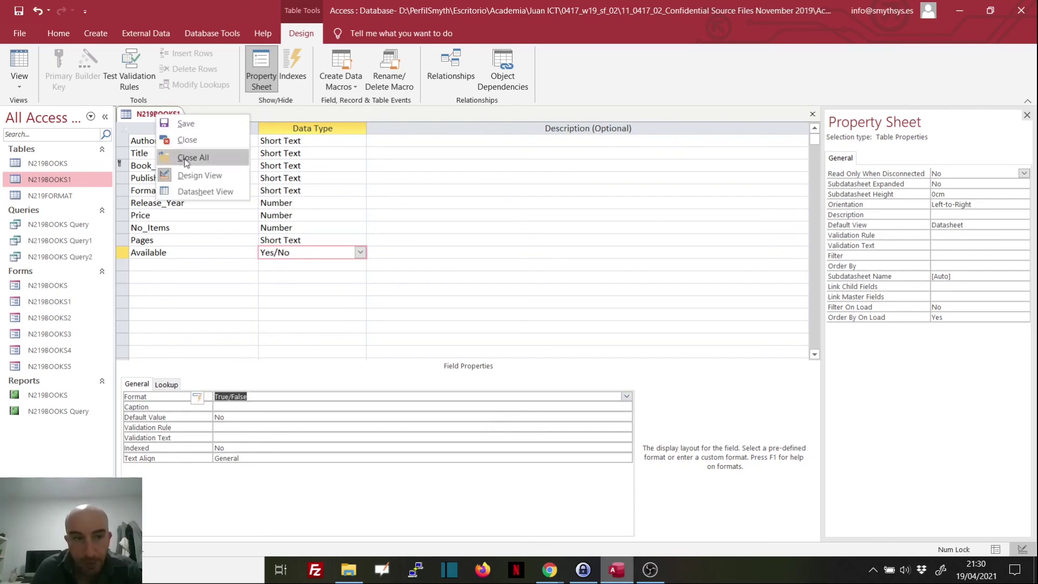
click(203, 193)
click(499, 326)
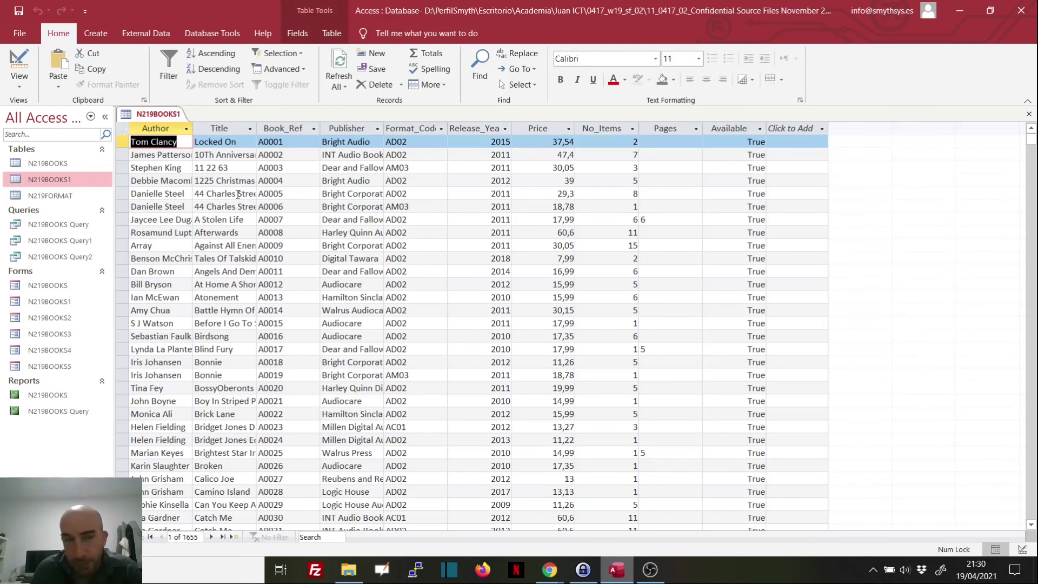
right_click(156, 114)
click(204, 179)
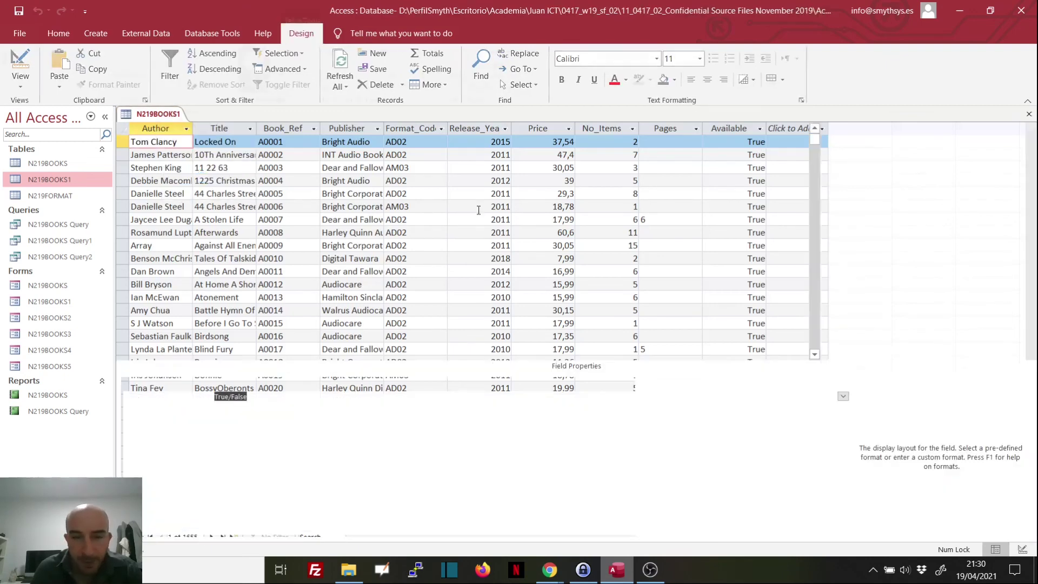